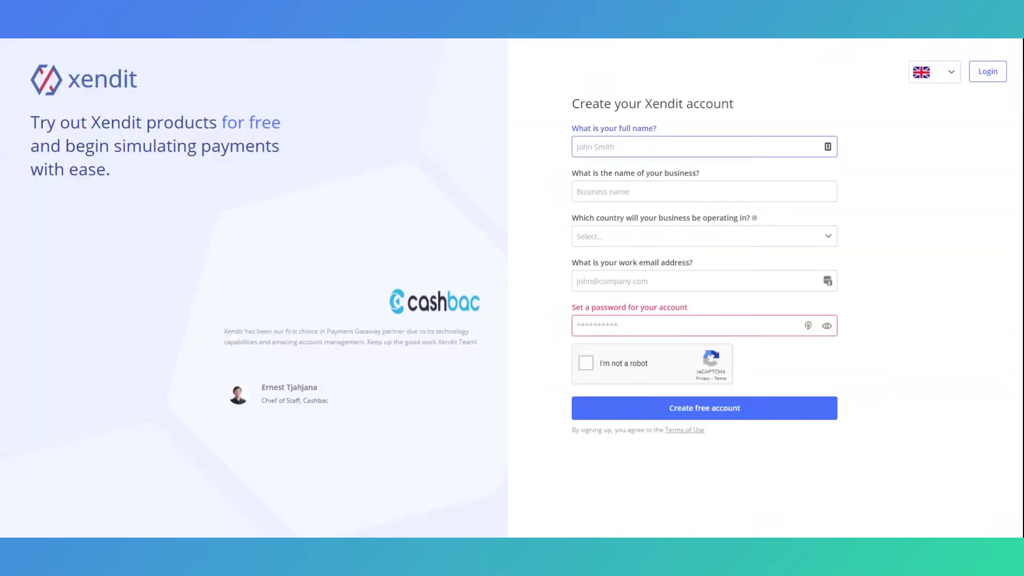
- Enter the account holder's full name and the business name on the sign-up form
type("Jason")
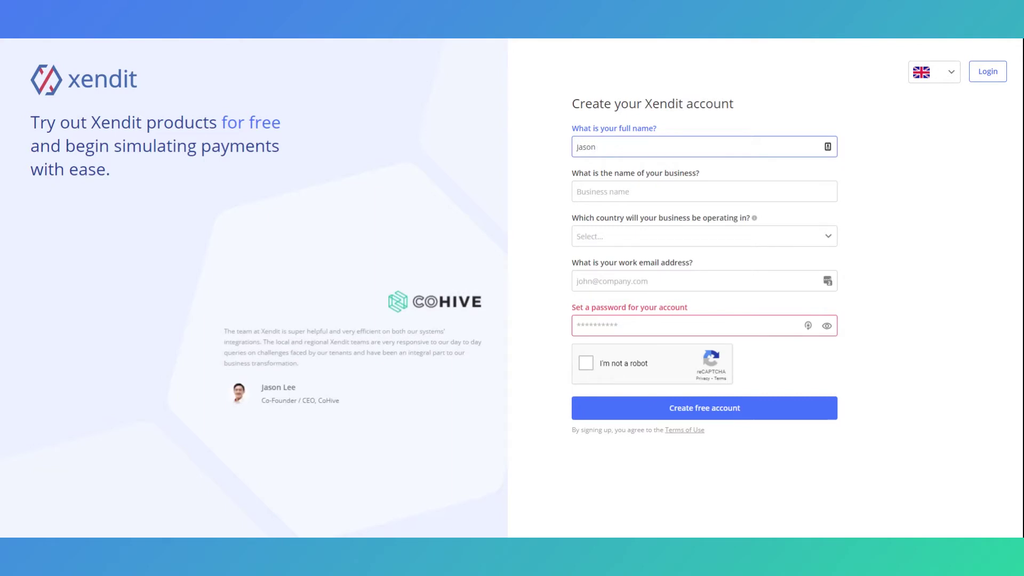
type(" Xemd")
key("BackSpace")
key("BackSpace")
type("ndit")
left_click(690, 183)
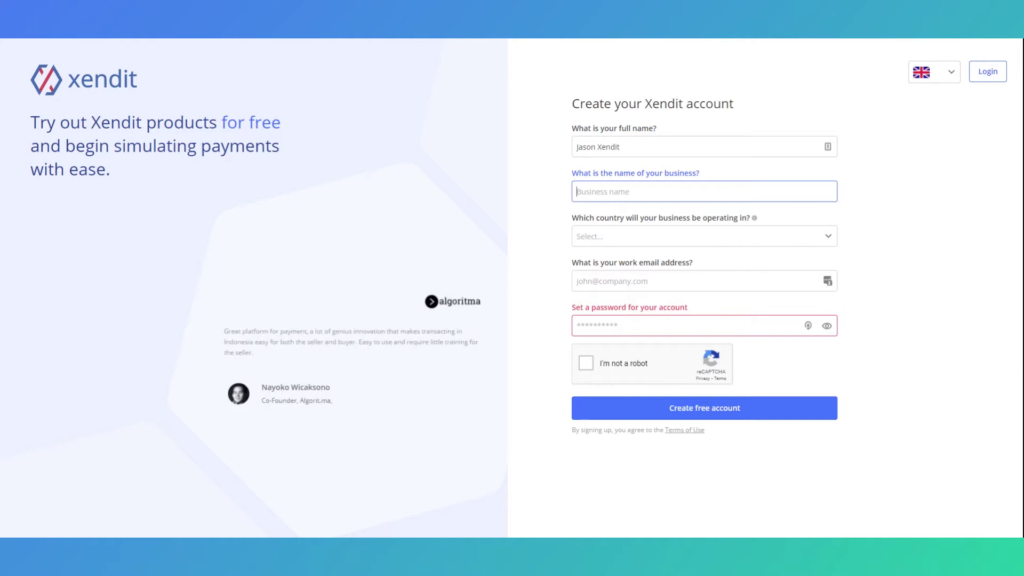
type("Jason Store")
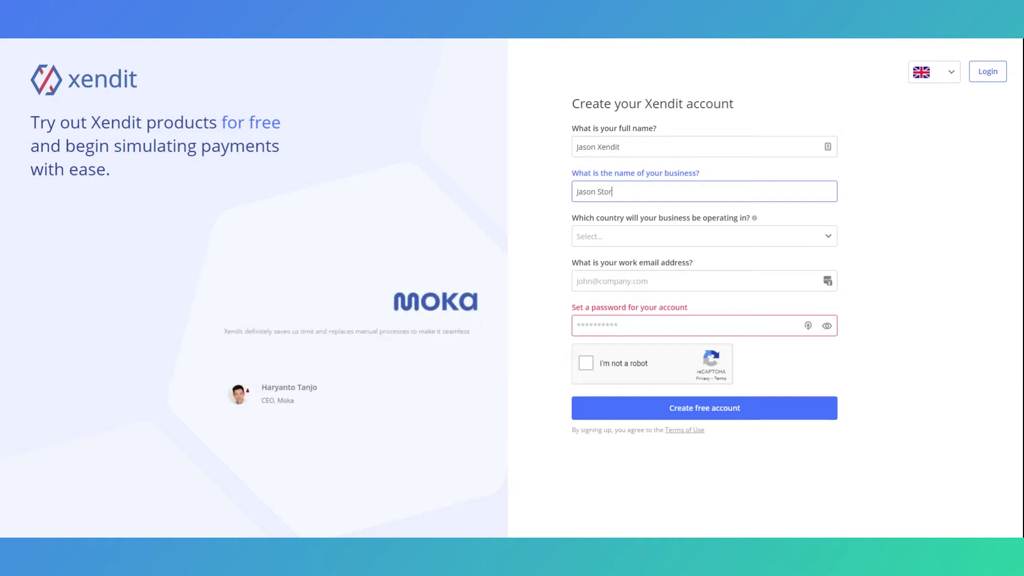
- Set country to Philippines, add work email and password, pass reCAPTCHA, and create the account
left_click(692, 235)
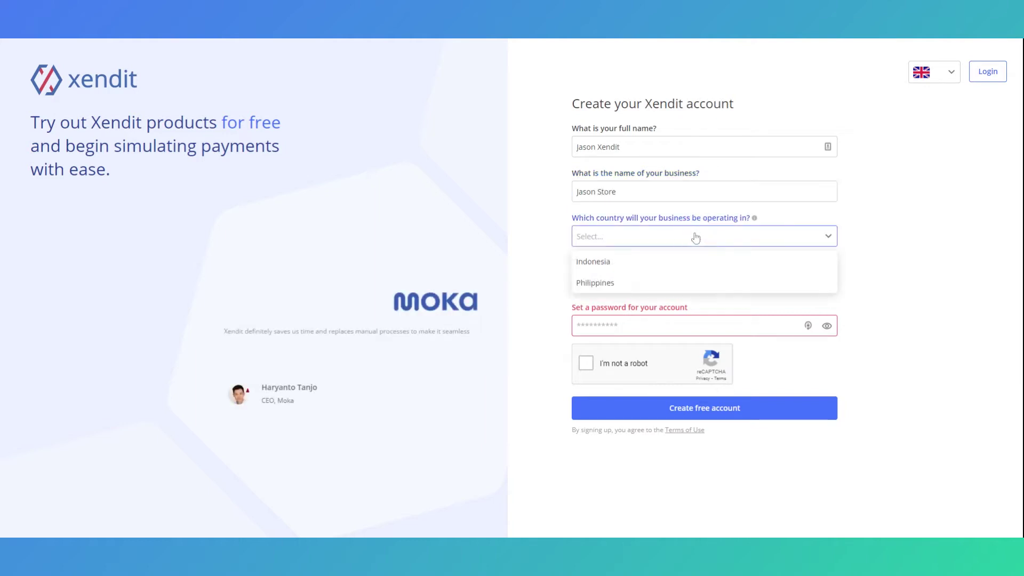
left_click(688, 287)
left_click(688, 290)
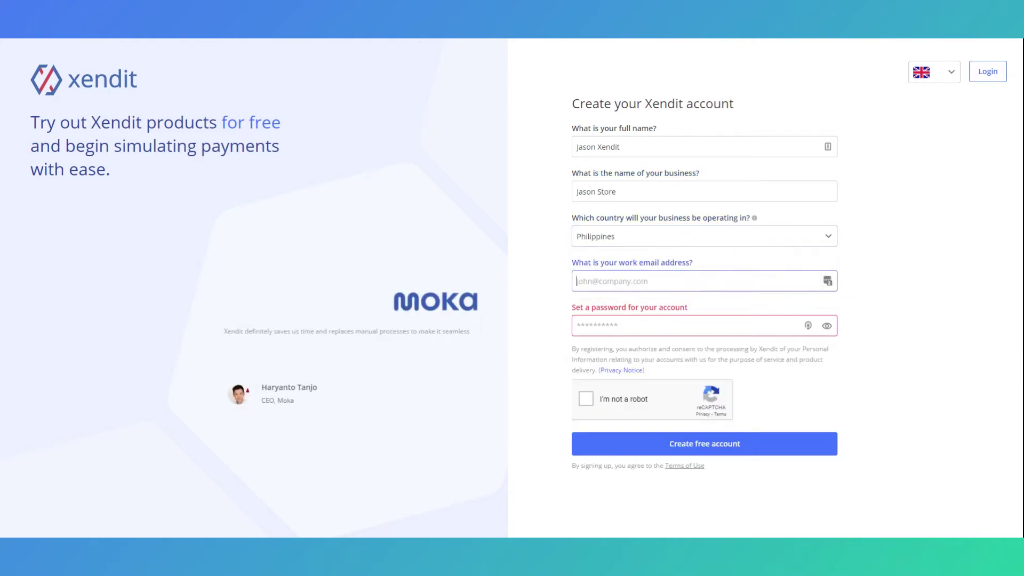
key("Tab")
key("ctrl+v")
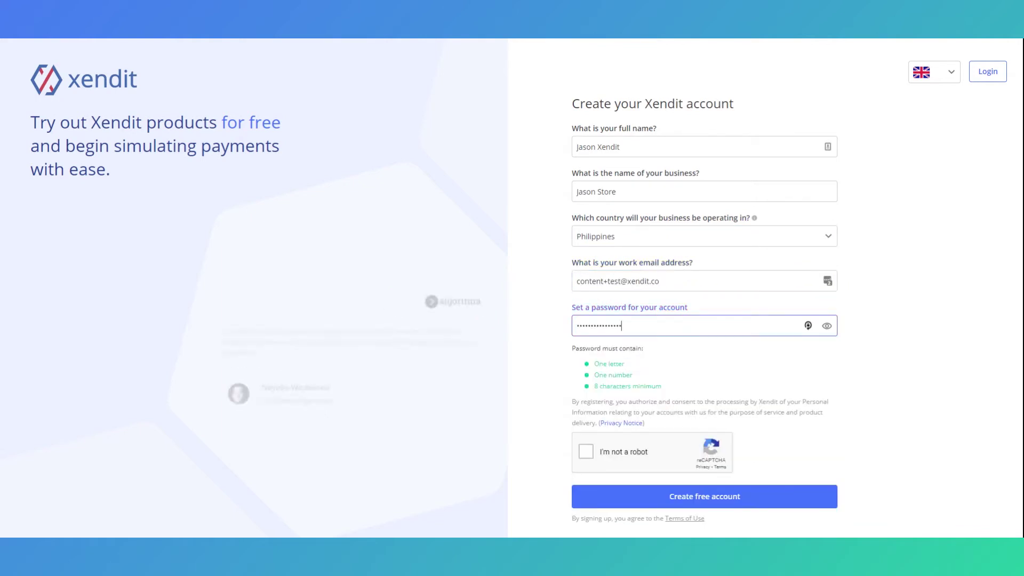
left_click(939, 419)
left_click(585, 452)
left_click(639, 493)
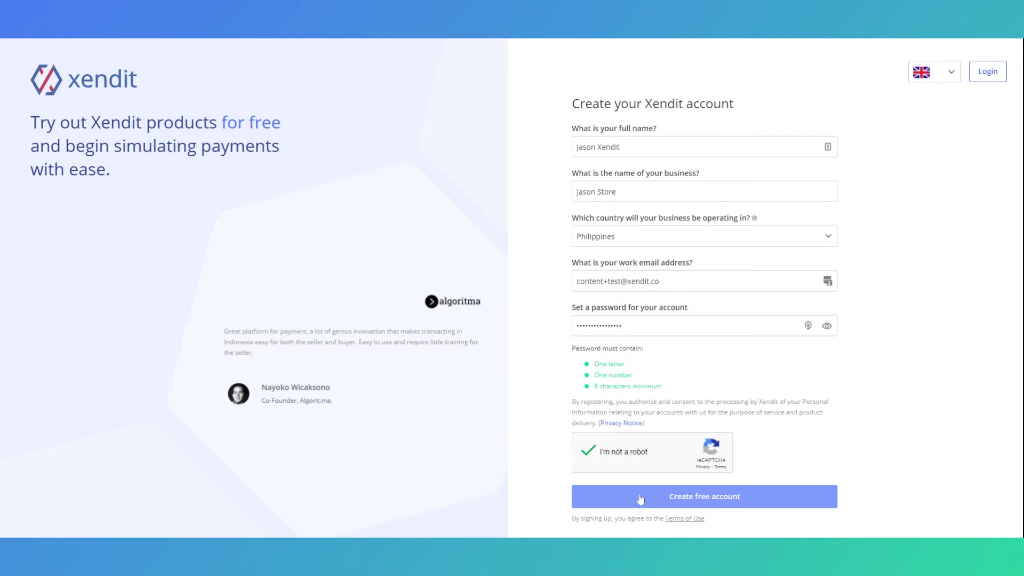
left_click(743, 182)
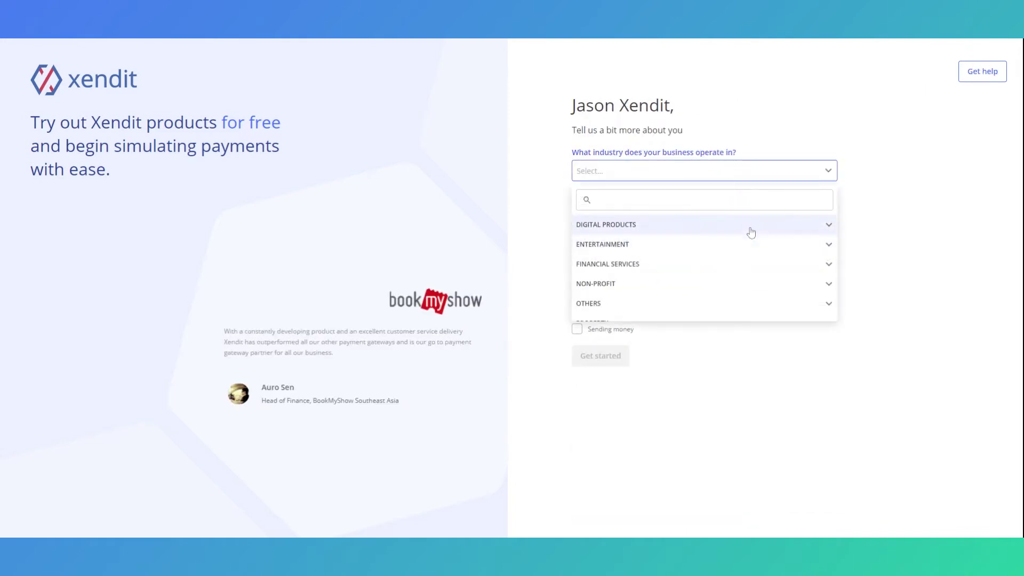
- Set industry to Edutech, employees to 1-10, and no current payment gateway
left_click(829, 225)
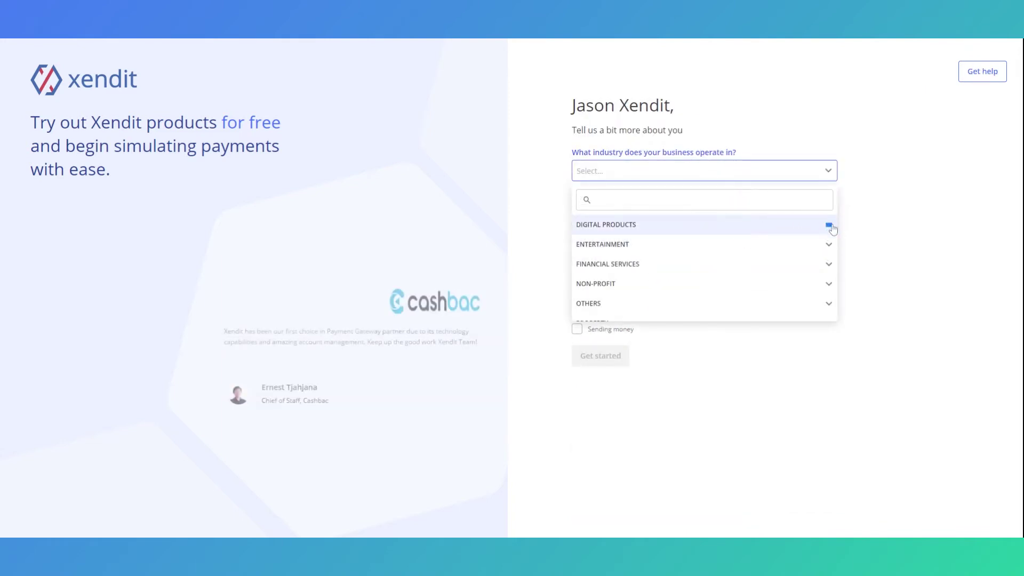
left_click(811, 250)
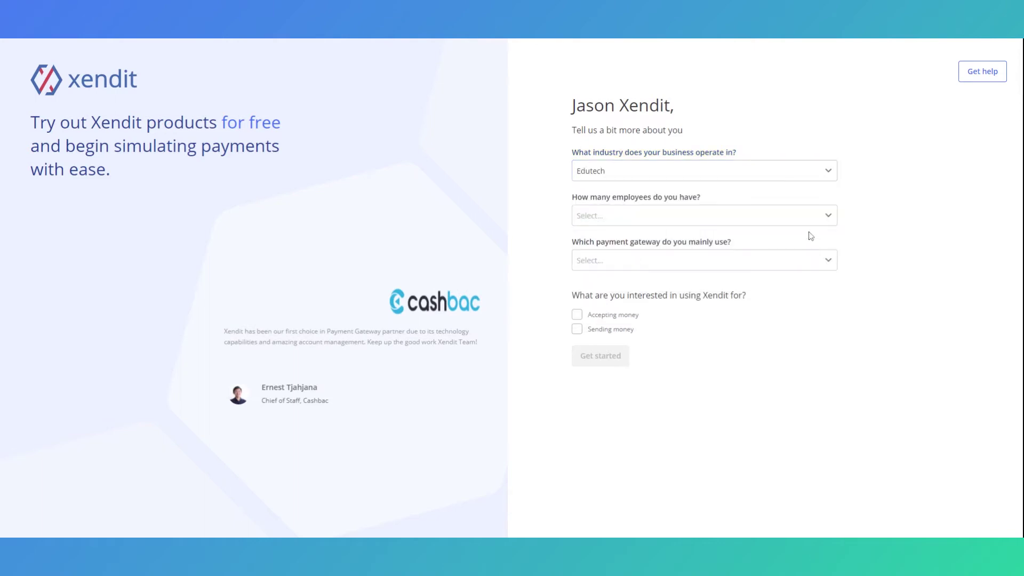
left_click(814, 216)
left_click(779, 272)
left_click(781, 262)
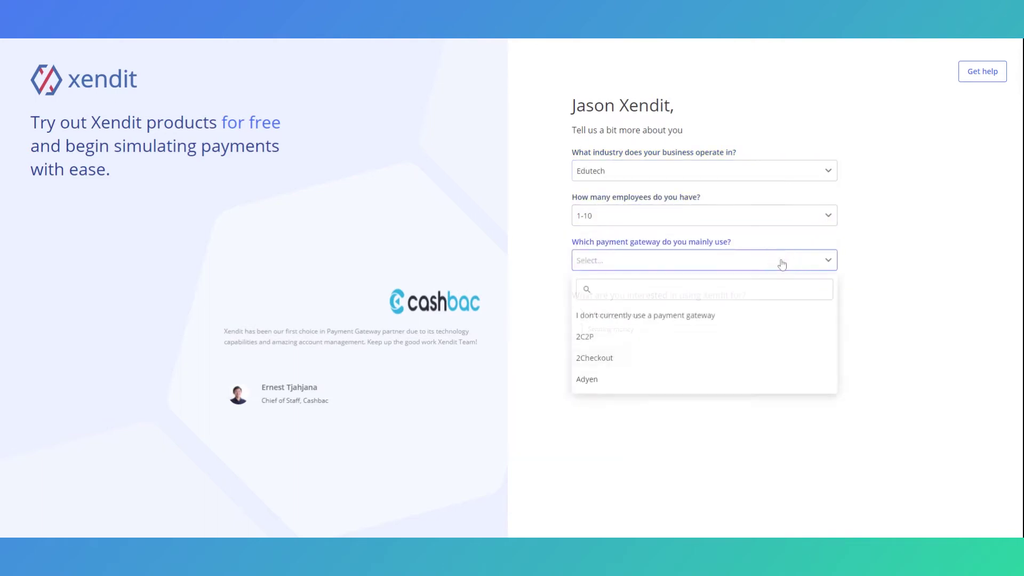
left_click(767, 316)
- Tick accepting money and sending money, then submit the profile answers
left_click(766, 318)
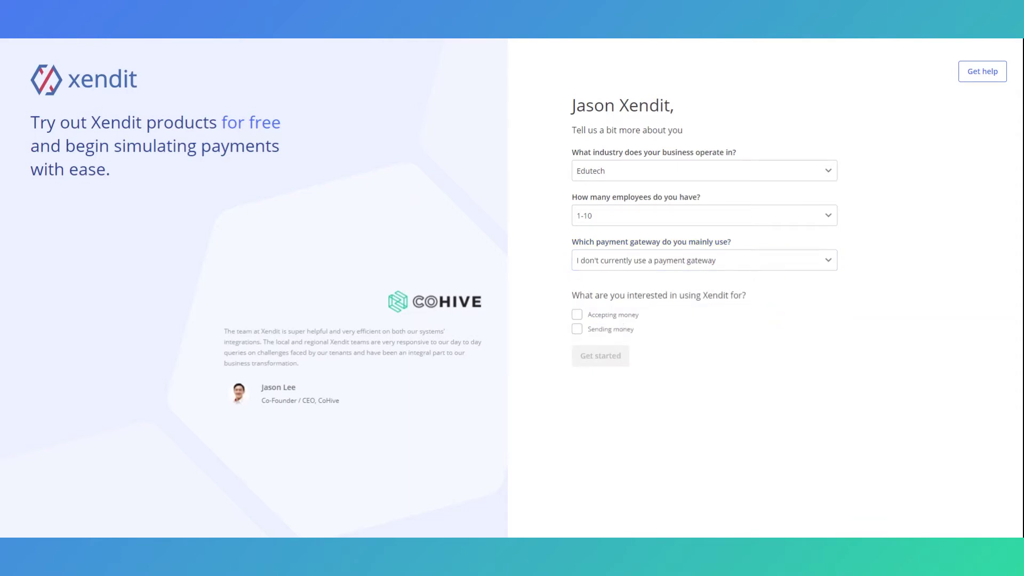
left_click(578, 316)
left_click(578, 329)
left_click(590, 356)
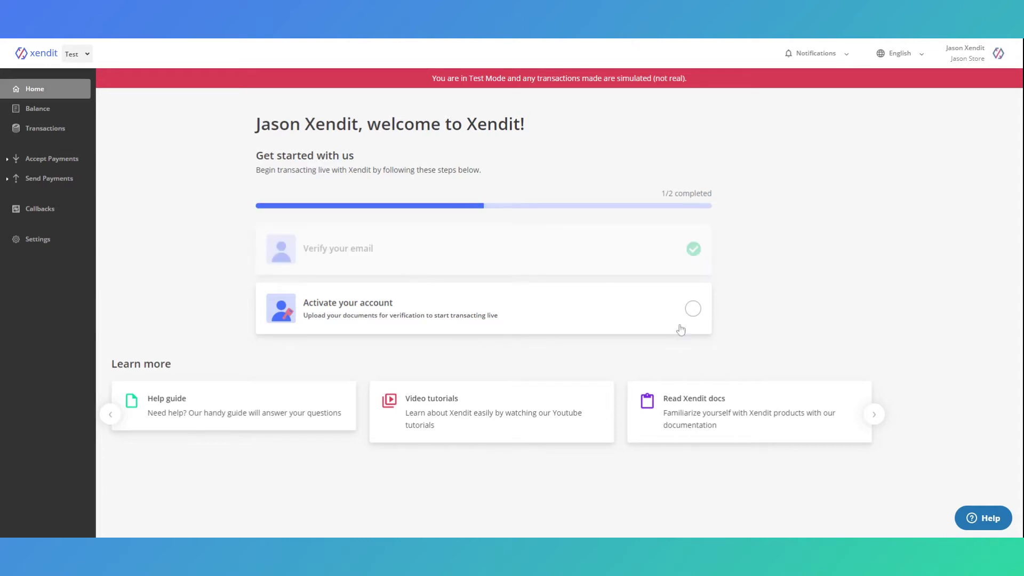
- Start the account activation form from the 'Activate your account' card
left_click(692, 309)
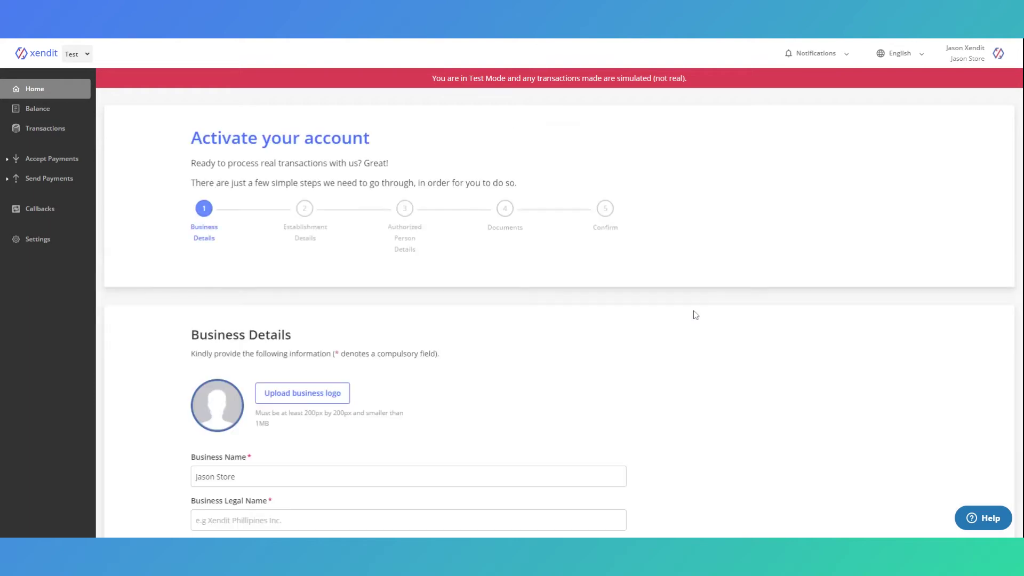
- Enter the business legal name, a webinar-ticket-selling description, and website xendit.co
scroll(540, 258, "down", 1)
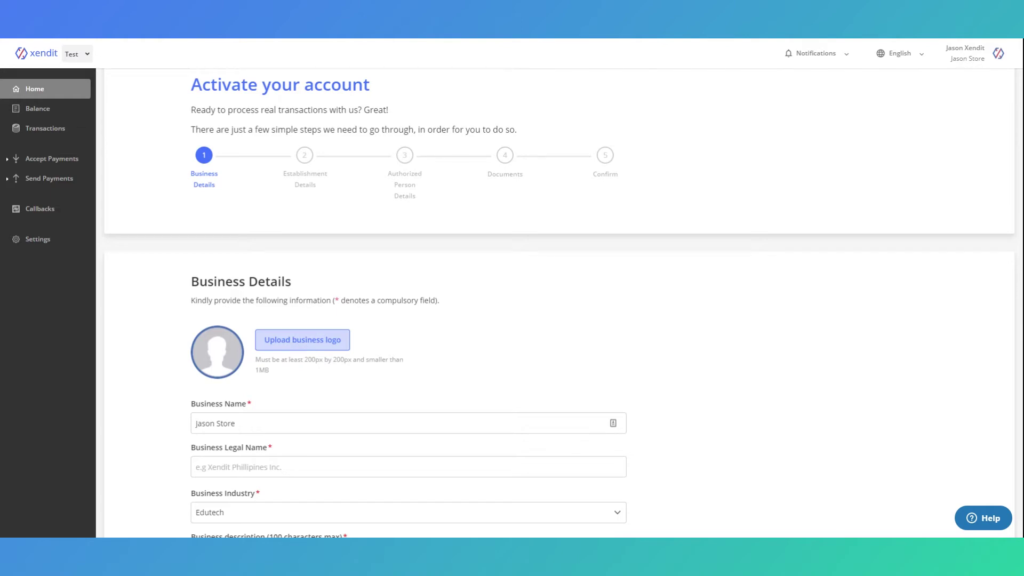
scroll(391, 218, "down", 2)
left_click(195, 360)
type("Jason Pte Ltd")
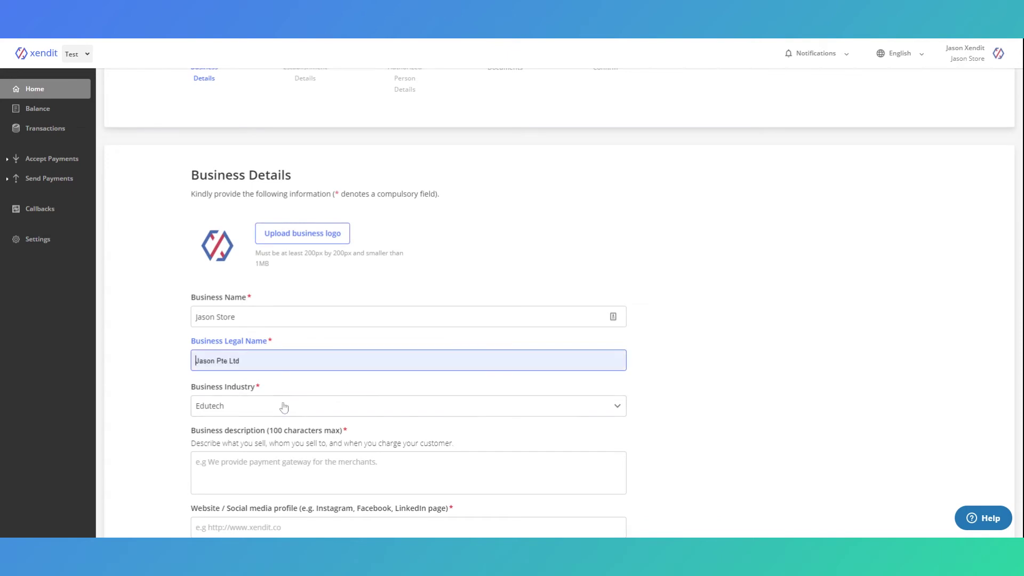
left_click(291, 410)
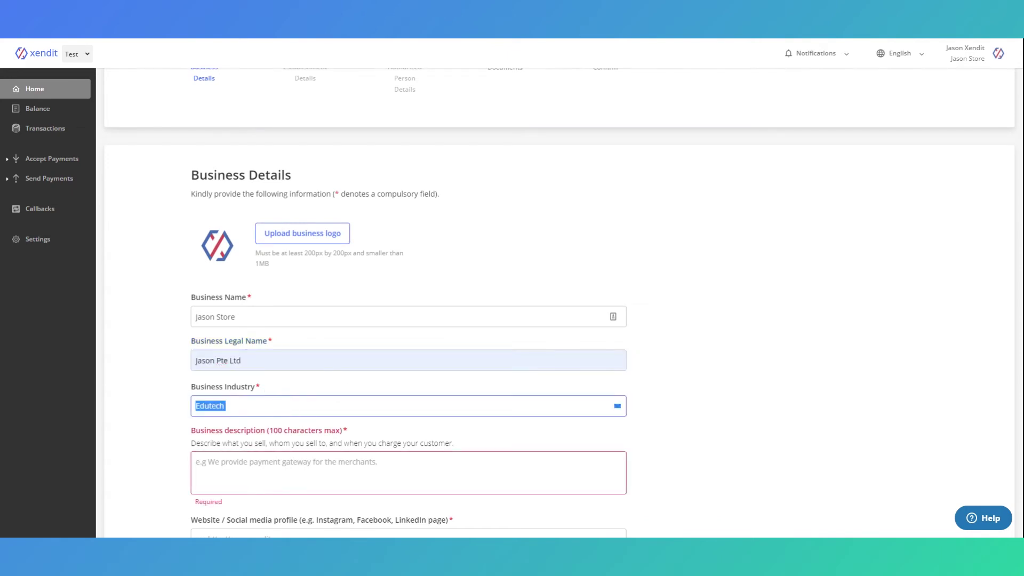
left_click(510, 456)
type("I create webinar for students and I use website to sell tickets")
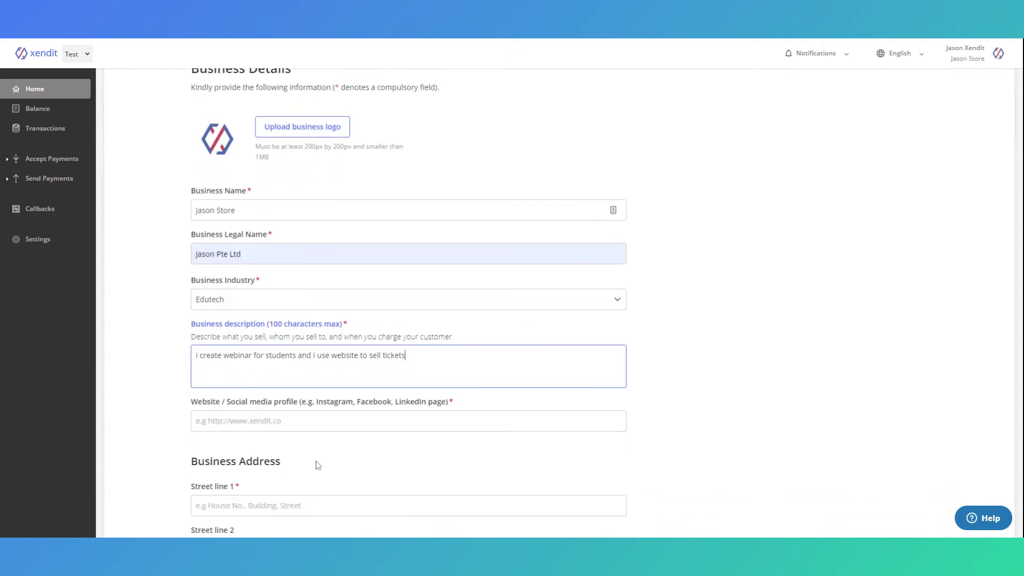
key("Tab")
type("xendit.co")
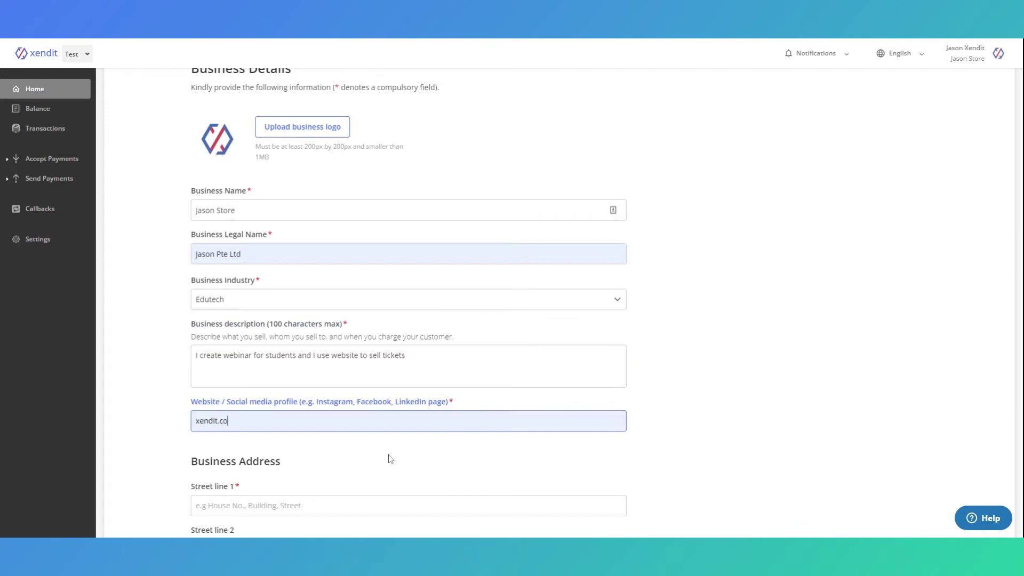
- Fill the business street address, with state Metro Manila and city Asuncion, Davao del Norte
scroll(320, 463, "down", 3)
left_click(408, 345)
type("XYZ Street")
left_click(291, 434)
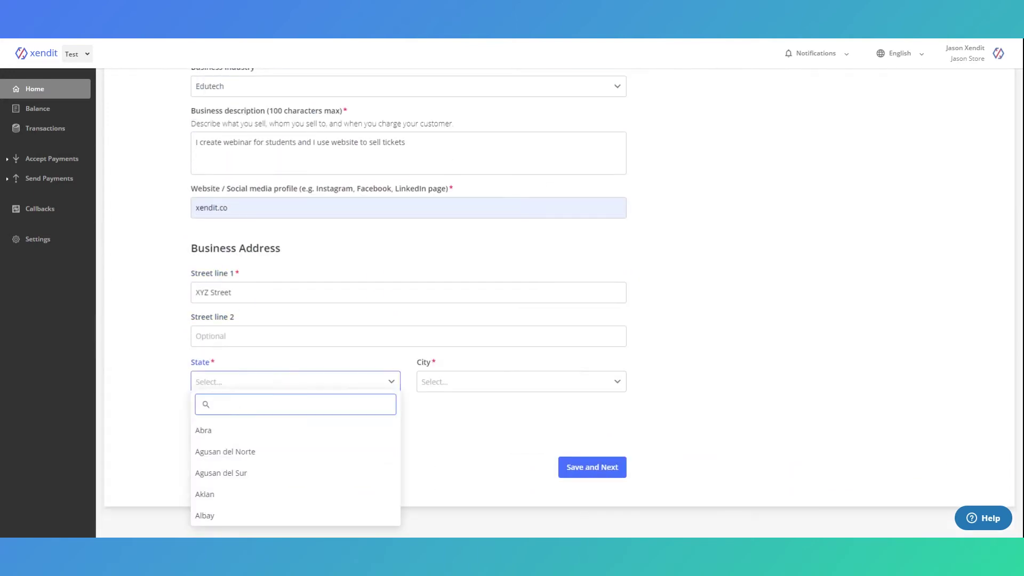
type("manila")
key("Return")
left_click(482, 382)
type("davao")
left_click(469, 427)
key("Tab")
- Add the postal code, save business details, then enter the DTI number with 02/02/2021 validity dates
type("8102")
left_click(591, 469)
type("123456")
left_click(332, 234)
left_click(468, 226)
left_click(237, 273)
left_click(330, 263)
left_click(238, 310)
- Enter the business permit number, 01/03/2021 issuance and expiry dates, and the sole proprietor's TIN
left_click(237, 306)
type("123456")
left_click(331, 344)
left_click(310, 362)
left_click(218, 394)
left_click(465, 382)
left_click(311, 400)
left_click(218, 429)
left_click(224, 421)
scroll(224, 421, "down", 2)
type("123456789-00")
- Choose bank BPI Direct BanKO, enter the account name and account number, and save
scroll(270, 338, "down", 2)
left_click(270, 338)
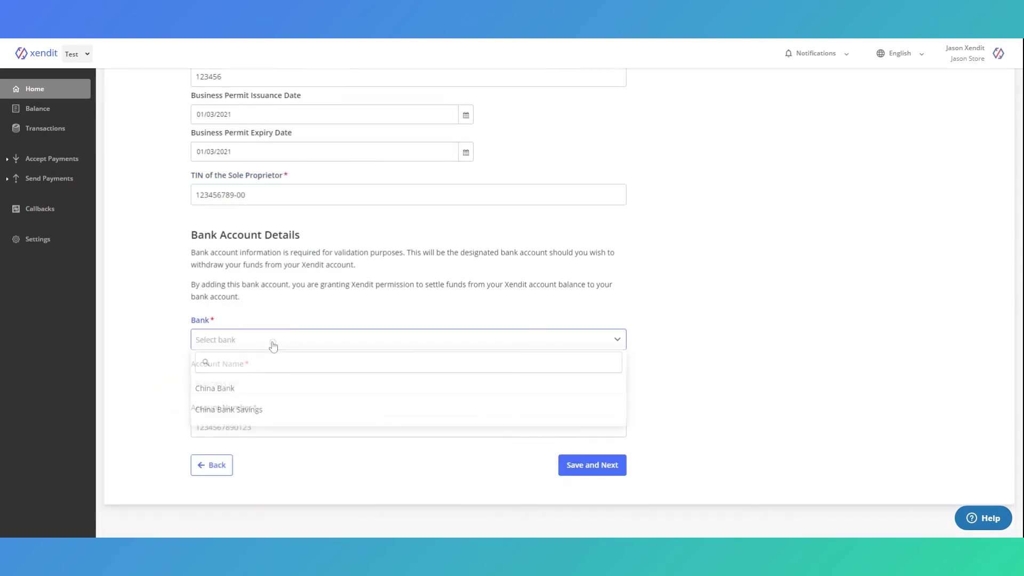
scroll(298, 463, "down", 3)
scroll(298, 462, "up", 3)
scroll(297, 464, "down", 2)
scroll(297, 464, "up", 2)
left_click(297, 463)
type("Jason Xendit")
key("Tab")
type("1234567890")
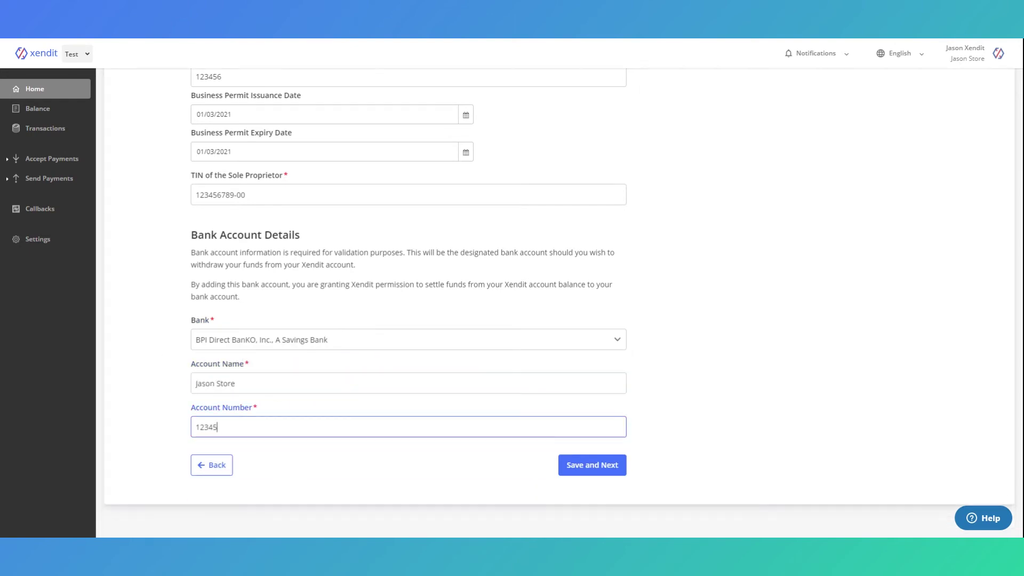
left_click(591, 487)
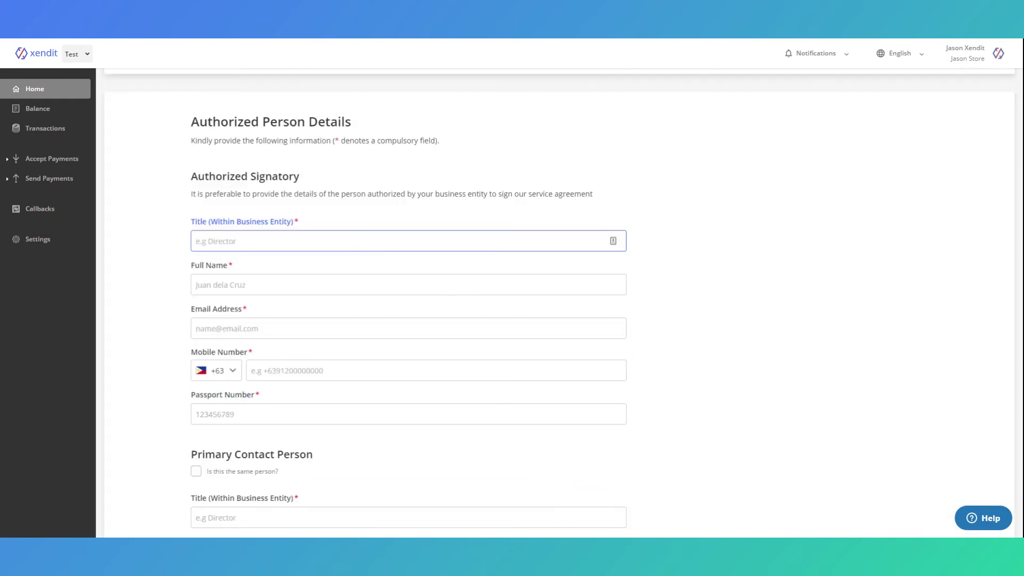
- Enter signatory title Director, plus the signatory's full name, email, mobile number and passport number
type("Director")
key("Tab")
type("Jason")
left_click(302, 322)
left_click(301, 371)
type("912000000")
left_click(301, 415)
type("78645")
- Mark the primary contact as the same person and save the authorized person details
scroll(251, 425, "down", 1)
left_click(197, 420)
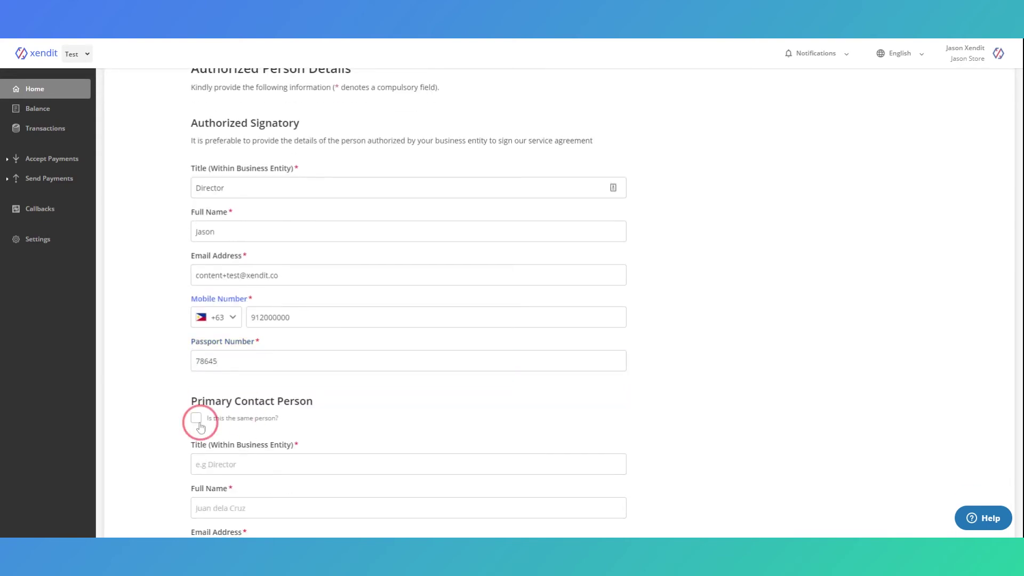
left_click(601, 466)
left_click(615, 486)
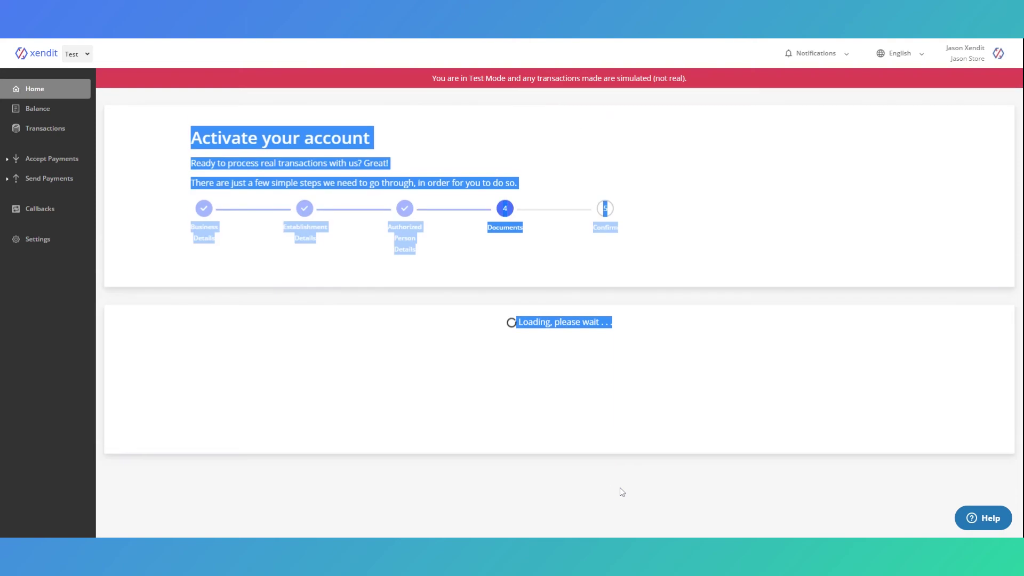
- Choose a primary ID with Passport as the ID type
scroll(778, 393, "down", 5)
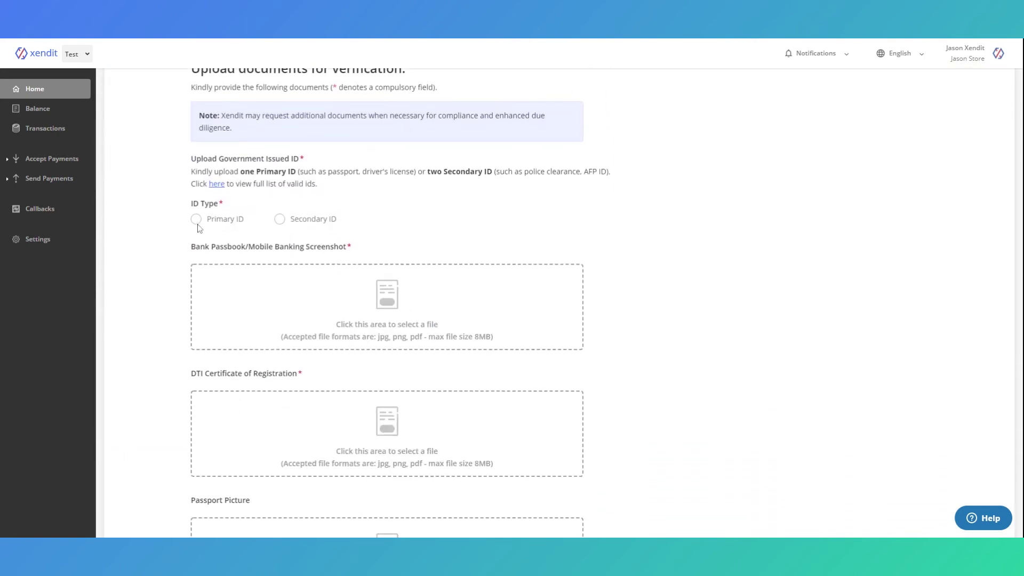
left_click(196, 219)
left_click(574, 275)
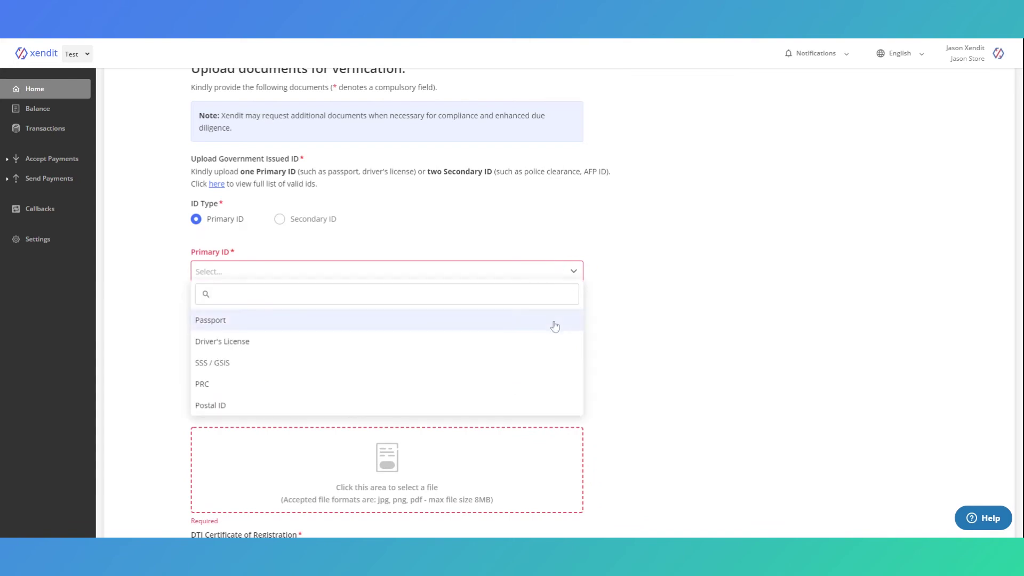
left_click(553, 322)
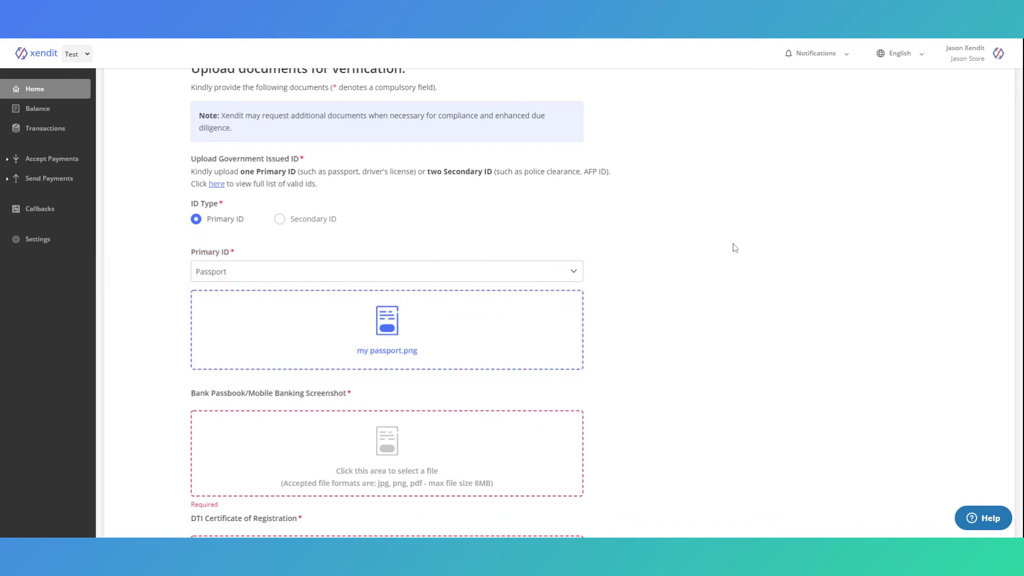
- Attach BPI.png as bank passbook and license.png as DTI certificate, then save the documents
scroll(728, 266, "down", 3)
left_click(396, 304)
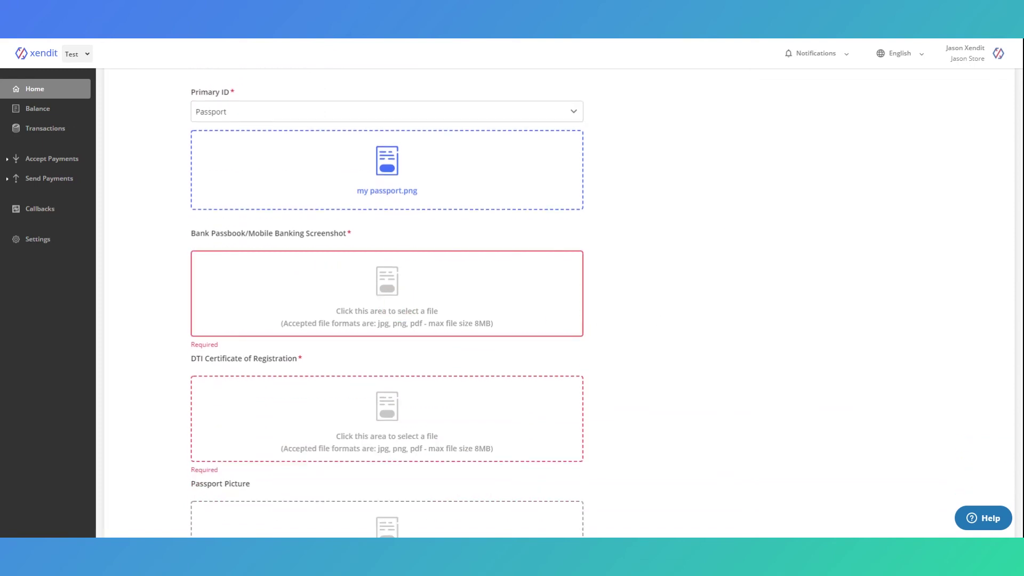
scroll(670, 194, "down", 3)
left_click(398, 258)
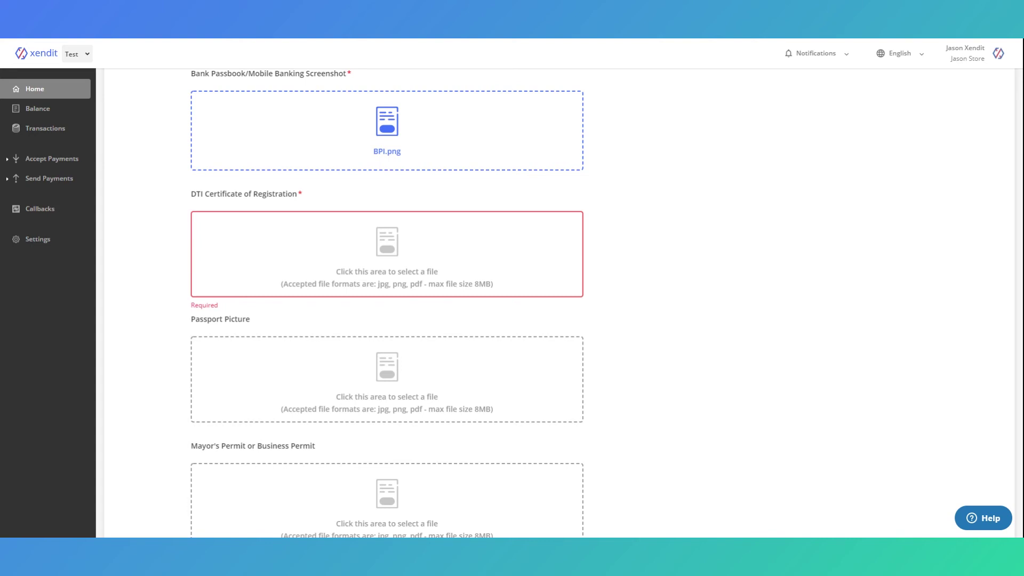
left_click(679, 247)
scroll(679, 248, "down", 8)
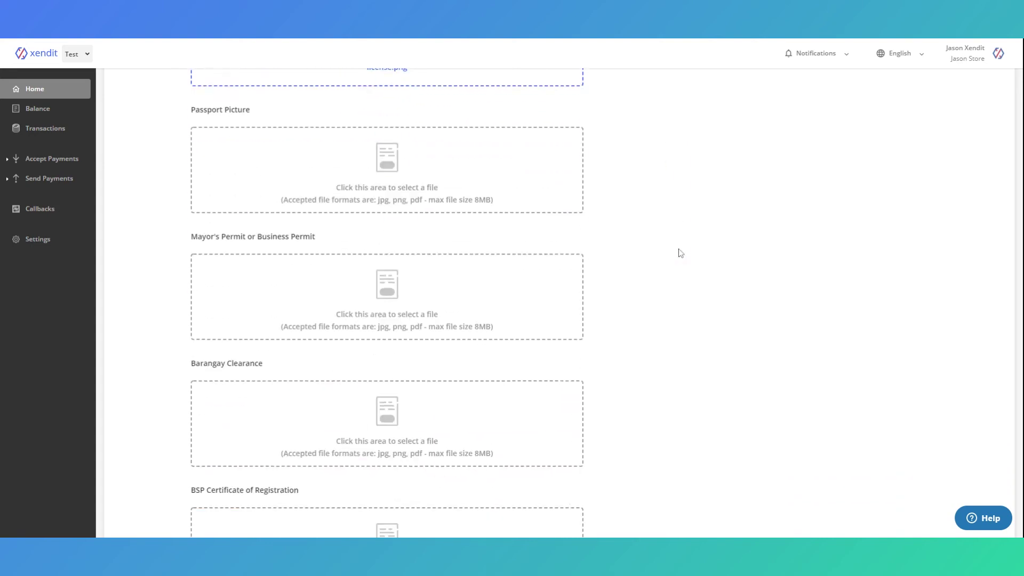
left_click(601, 464)
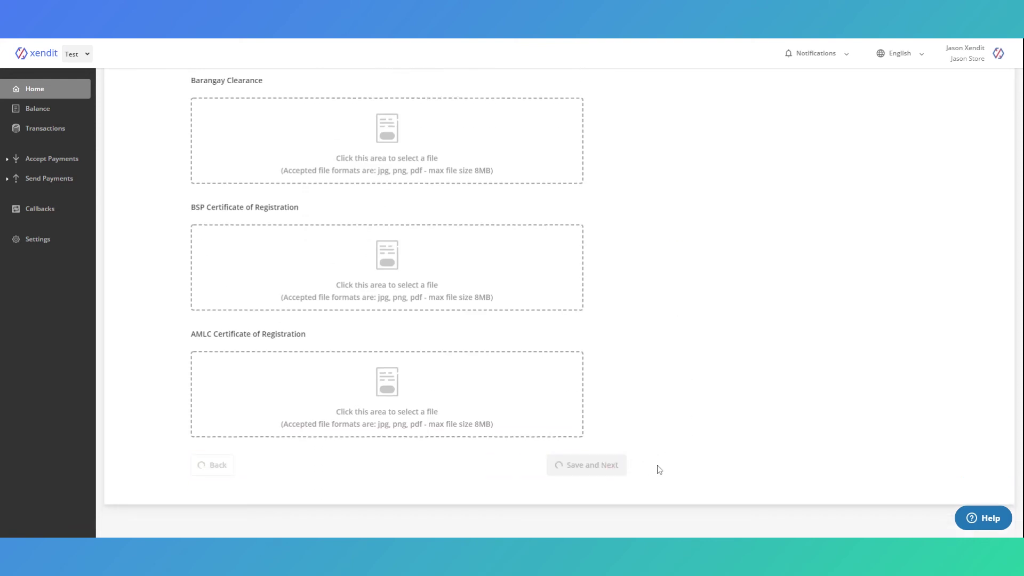
- Review the Confirmation summary of all details and documents, then submit the activation
scroll(674, 384, "down", 5)
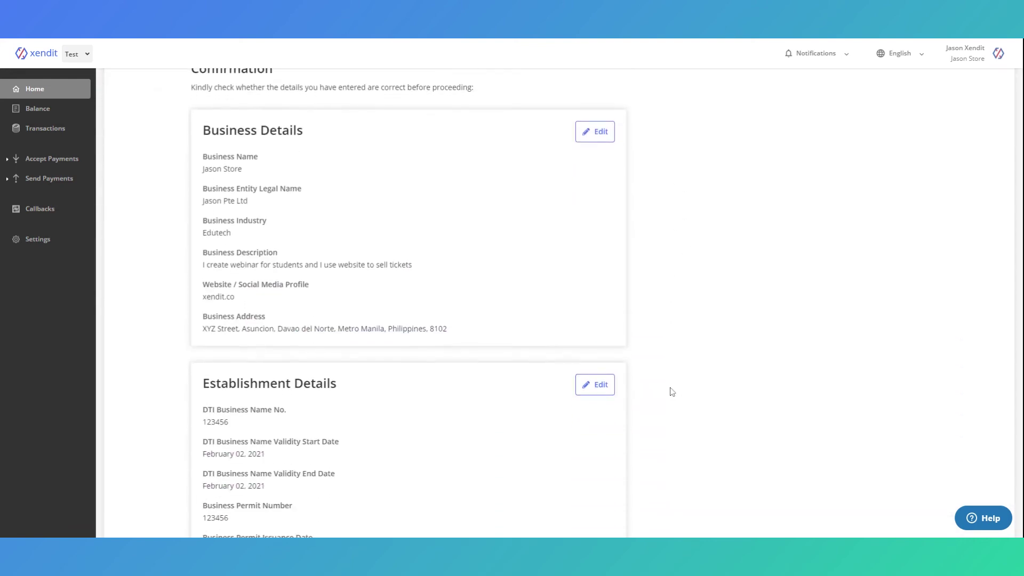
scroll(671, 389, "up", 3)
scroll(669, 361, "down", 4)
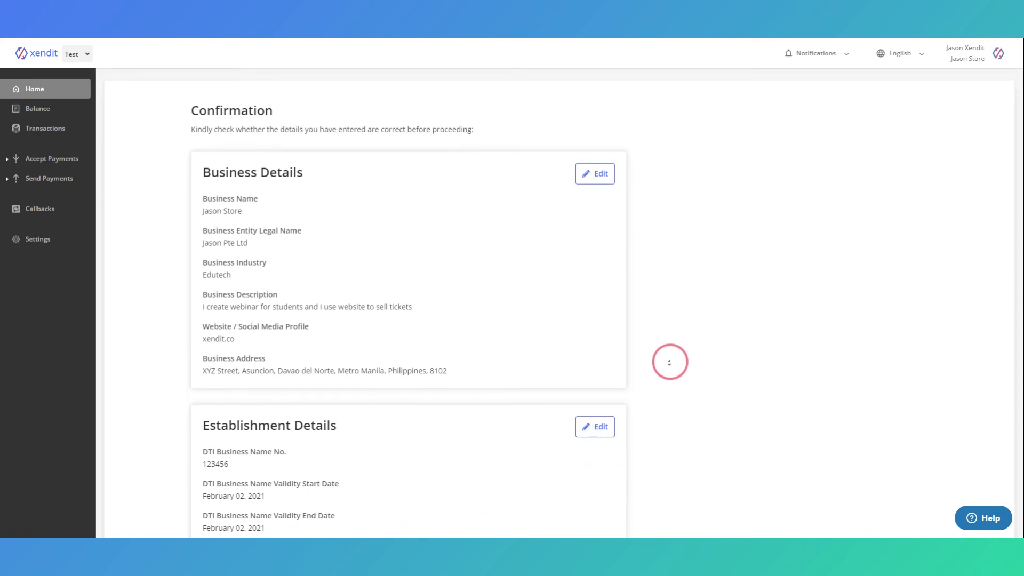
scroll(670, 362, "down", 12)
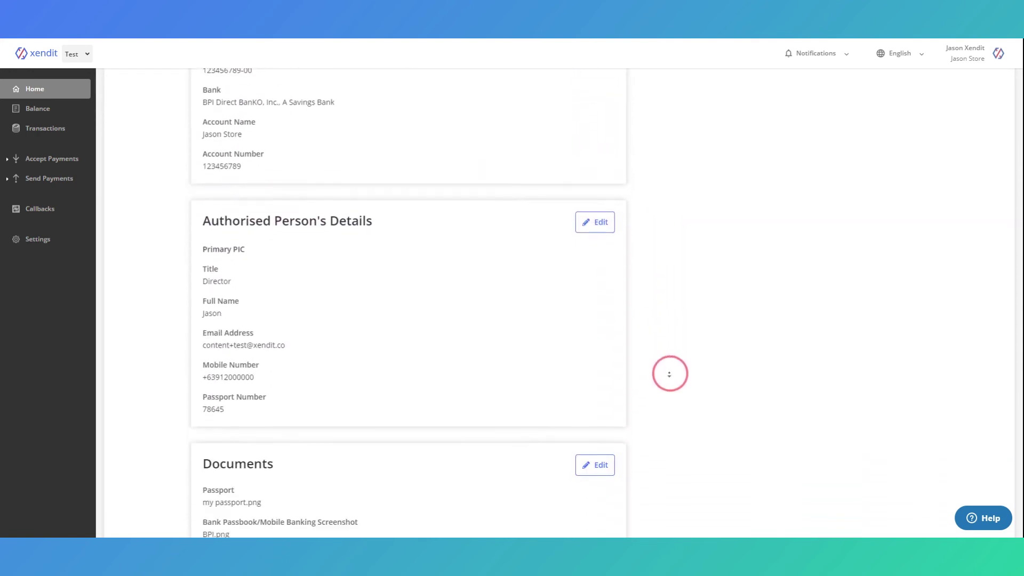
left_click(609, 470)
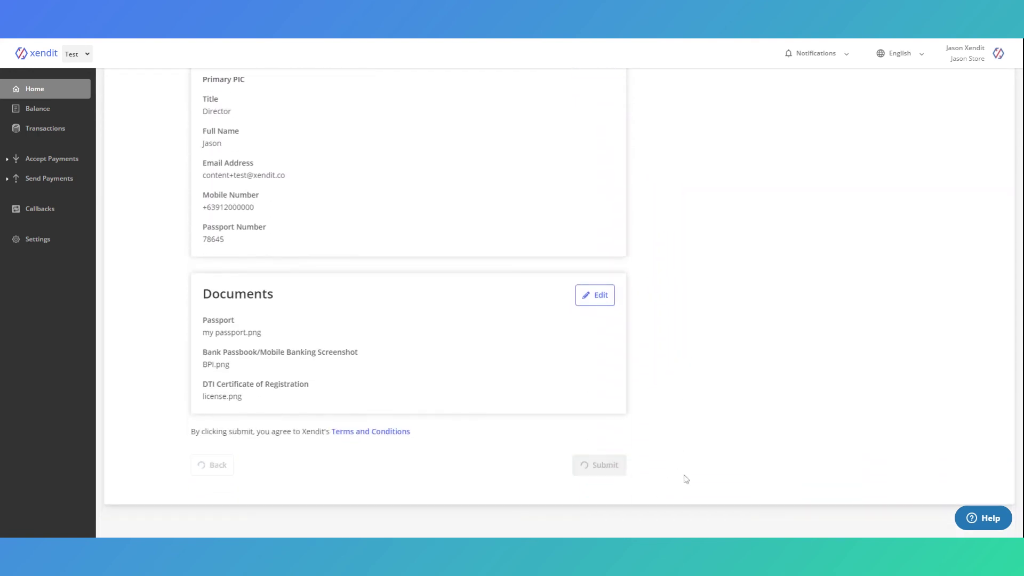